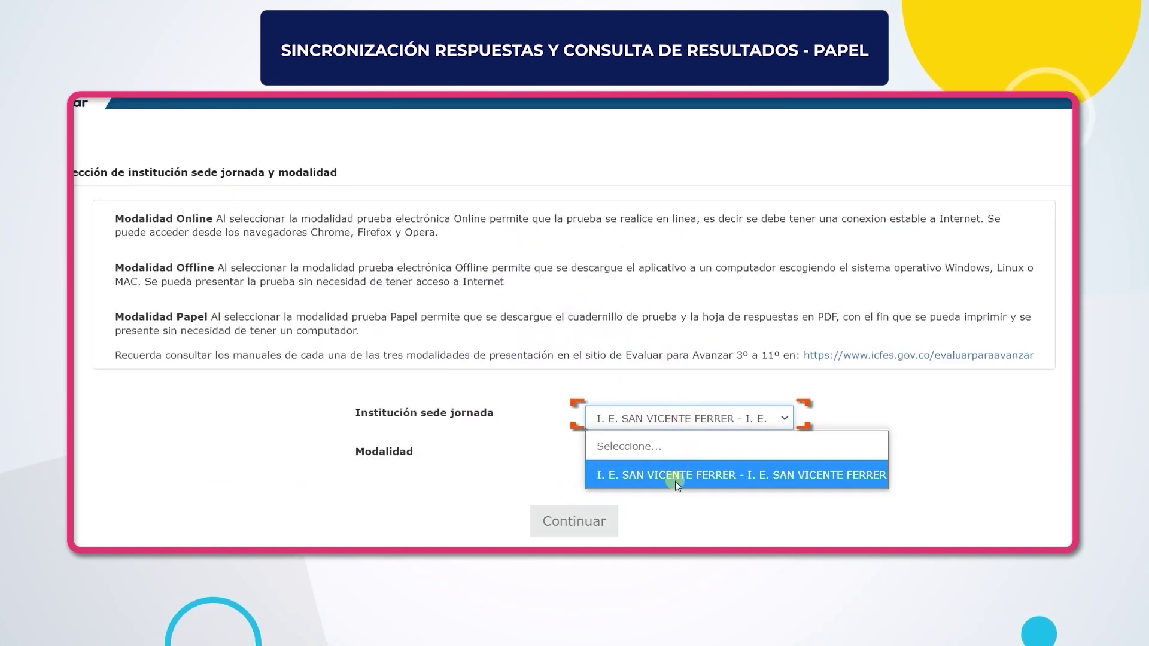
Enter the platform with institution I. E. SAN VICENTE FERRER and the modality Presentación Papel.
{"action": "left_click", "coordinate": [675, 480]}
{"action": "left_click", "coordinate": [671, 458]}
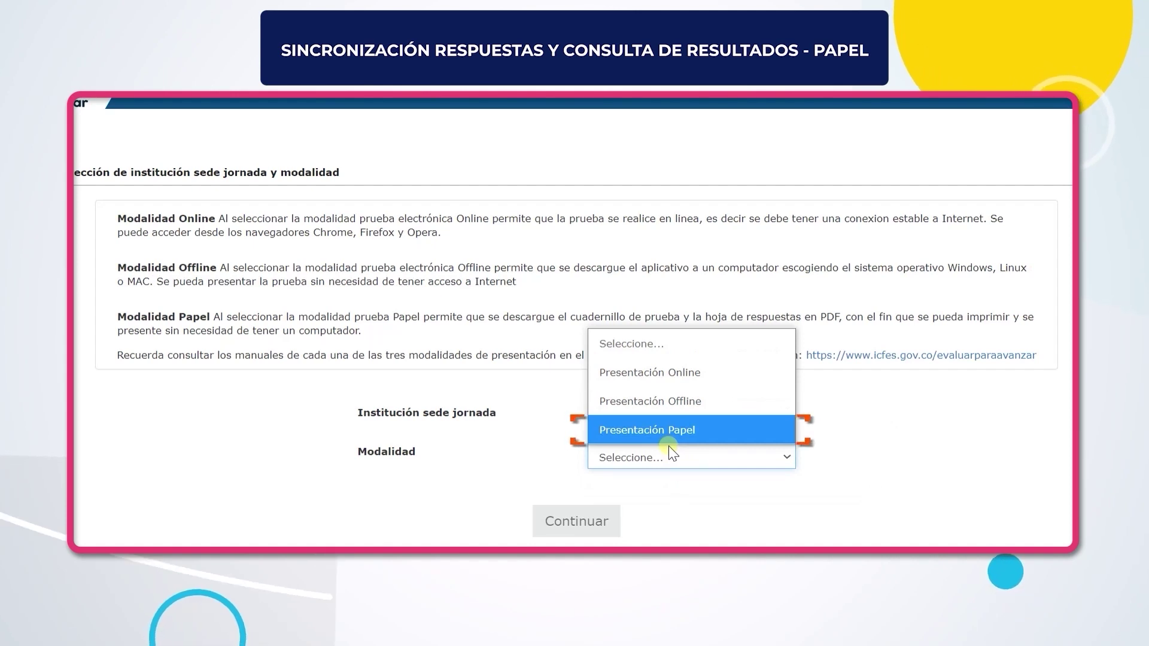
{"action": "left_click", "coordinate": [669, 446]}
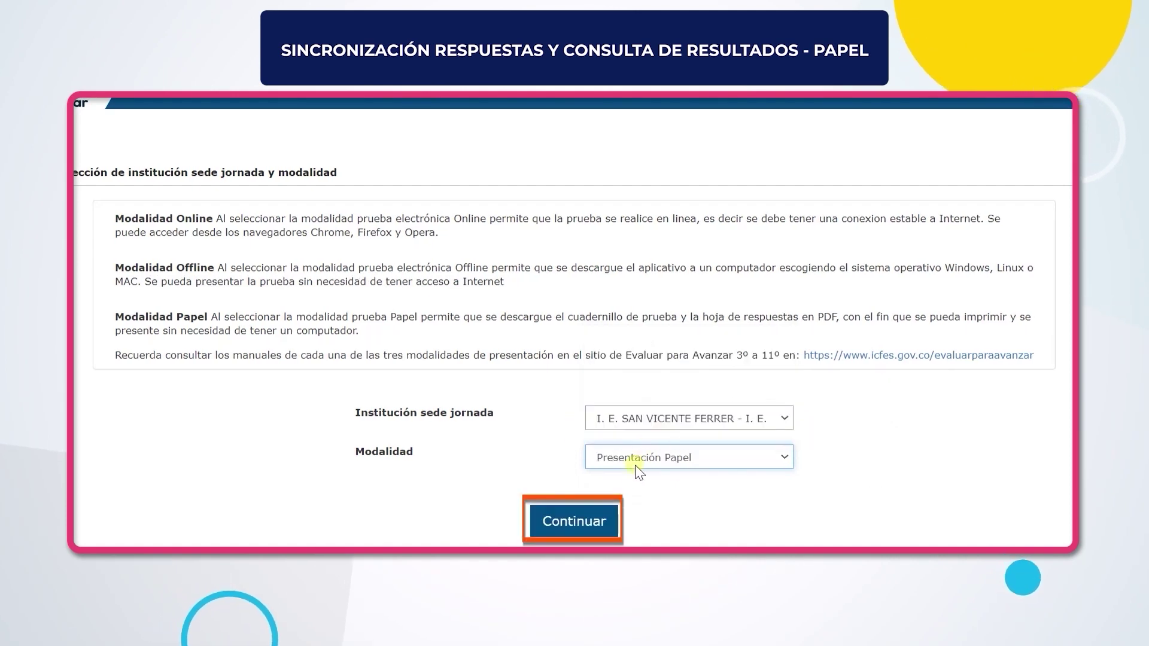
{"action": "left_click", "coordinate": [590, 522]}
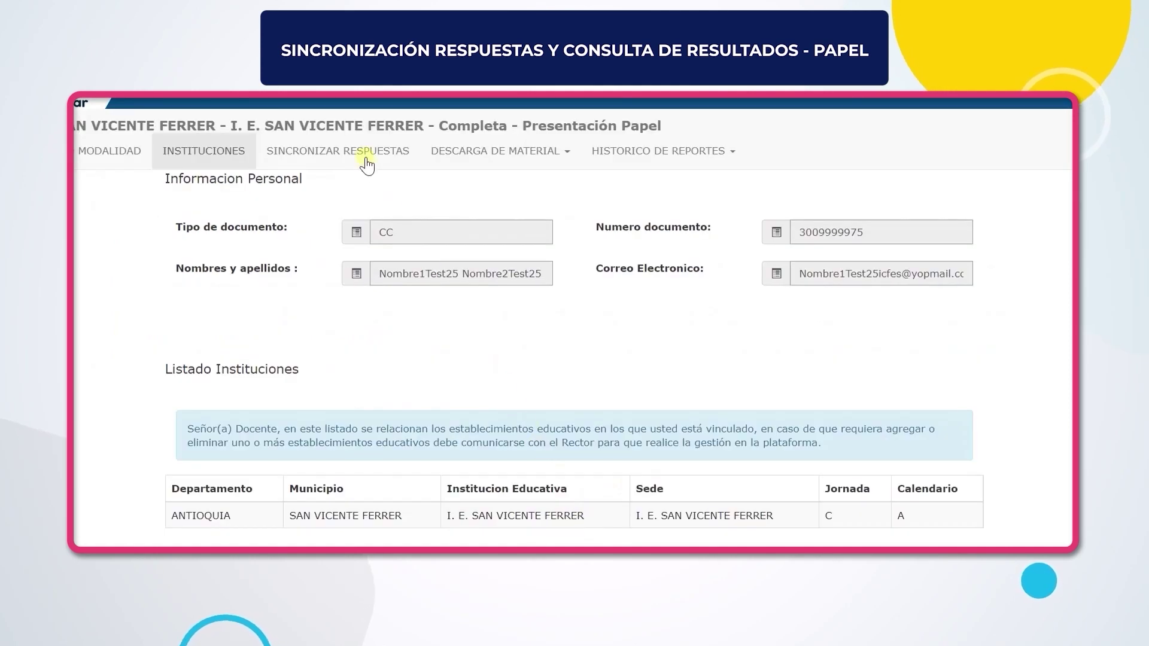
In the answer synchronization section, list the students of grade Décimo, course 1001.
{"action": "left_click", "coordinate": [366, 161]}
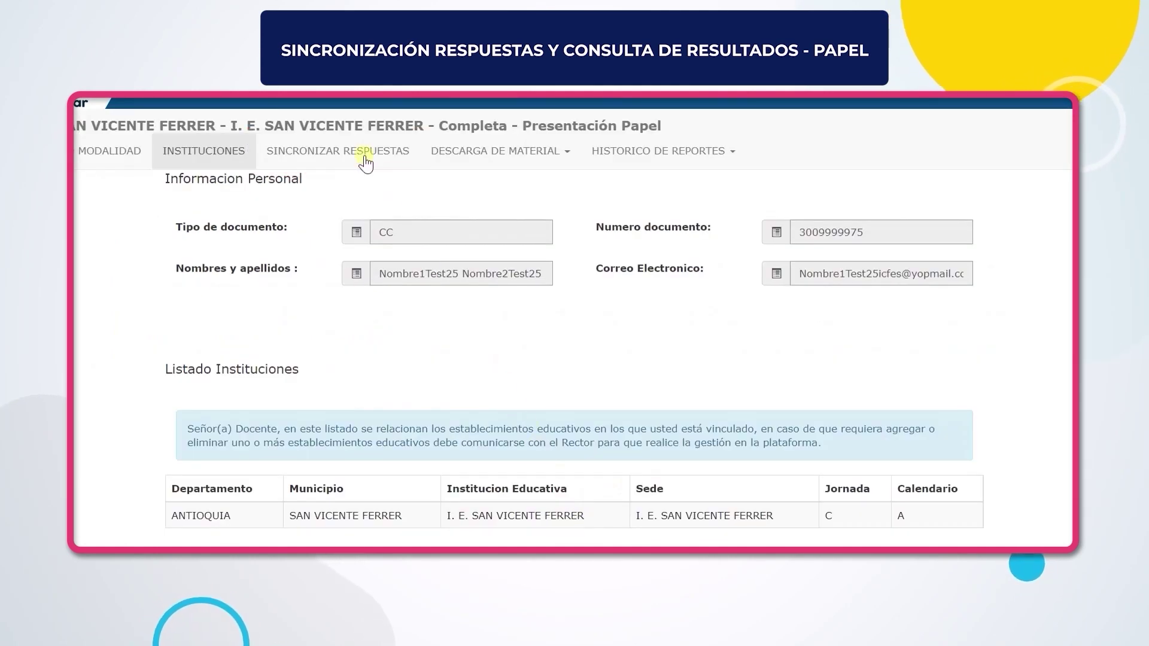
{"action": "left_click", "coordinate": [365, 157]}
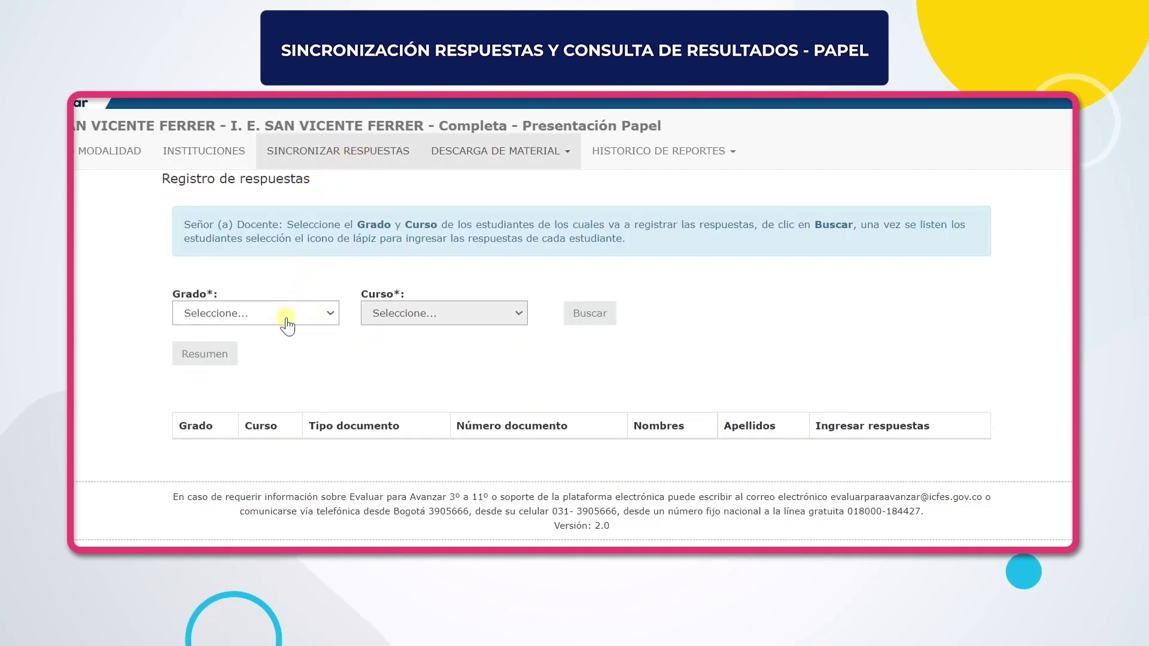
{"action": "left_click", "coordinate": [287, 325]}
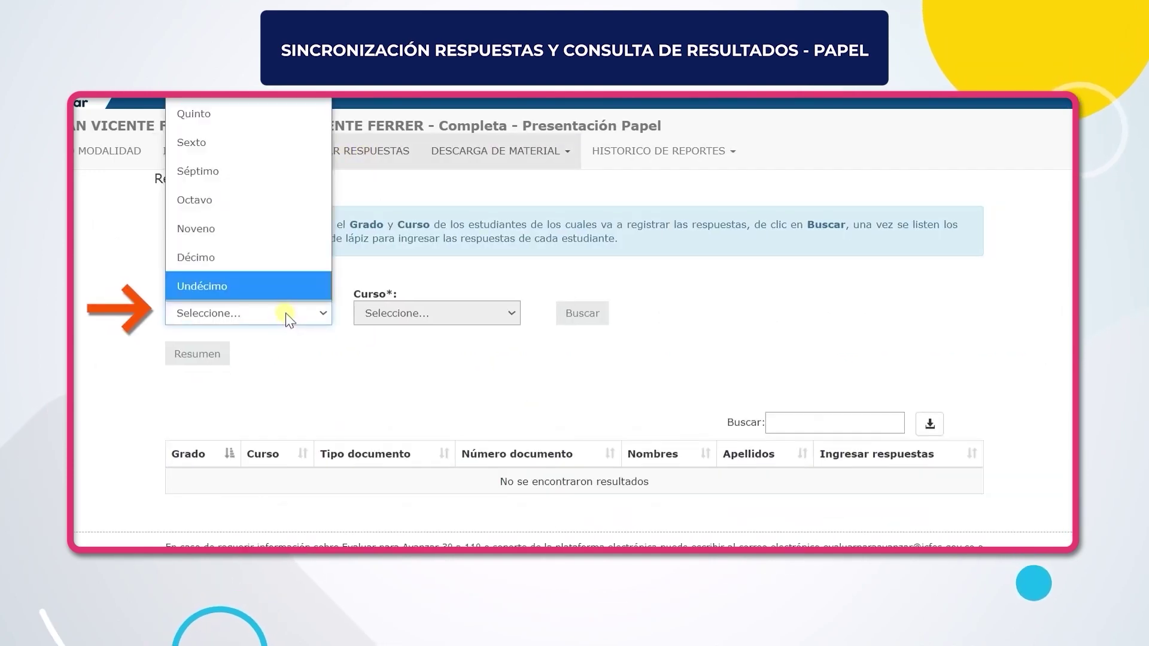
{"action": "left_click", "coordinate": [276, 261]}
{"action": "left_click", "coordinate": [395, 312]}
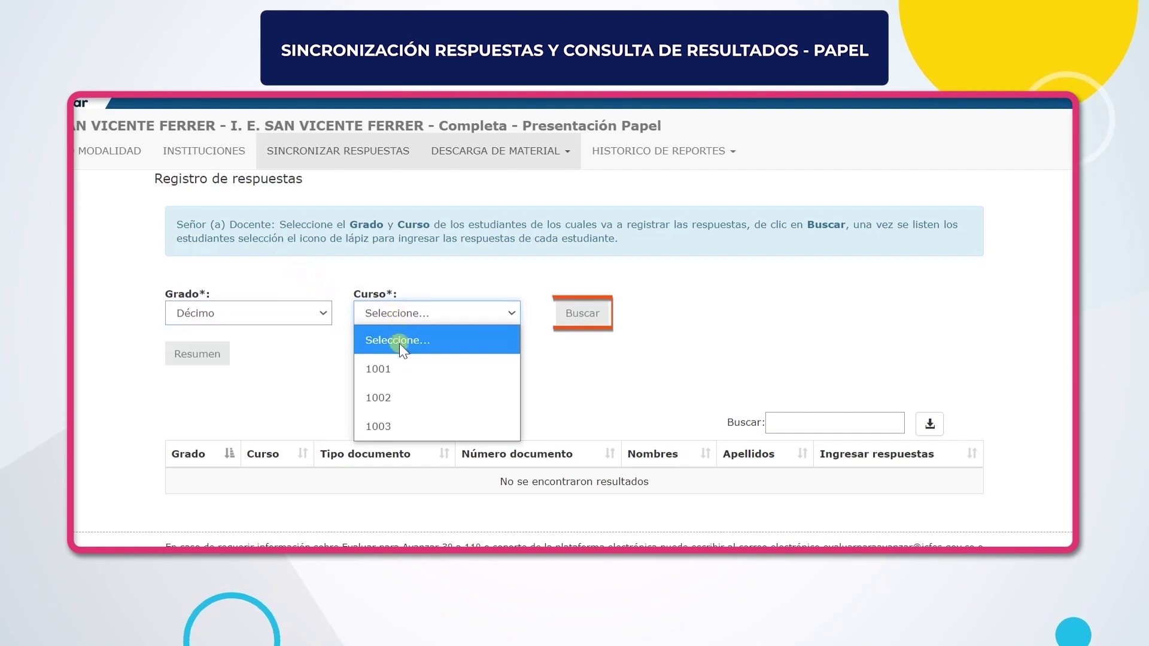
{"action": "left_click", "coordinate": [401, 368]}
{"action": "left_click", "coordinate": [575, 314]}
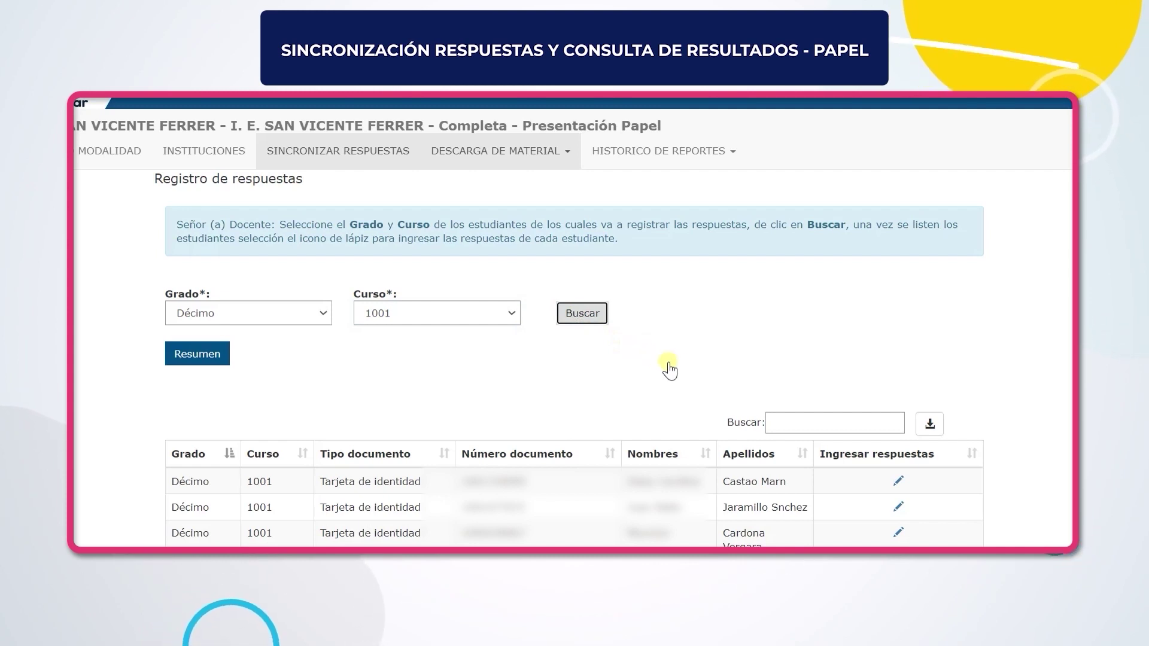
Start entering answers for the first listed student, with presentation date 10/08/2021 and the Matemáticas assessment instrument.
{"action": "left_click", "coordinate": [898, 477]}
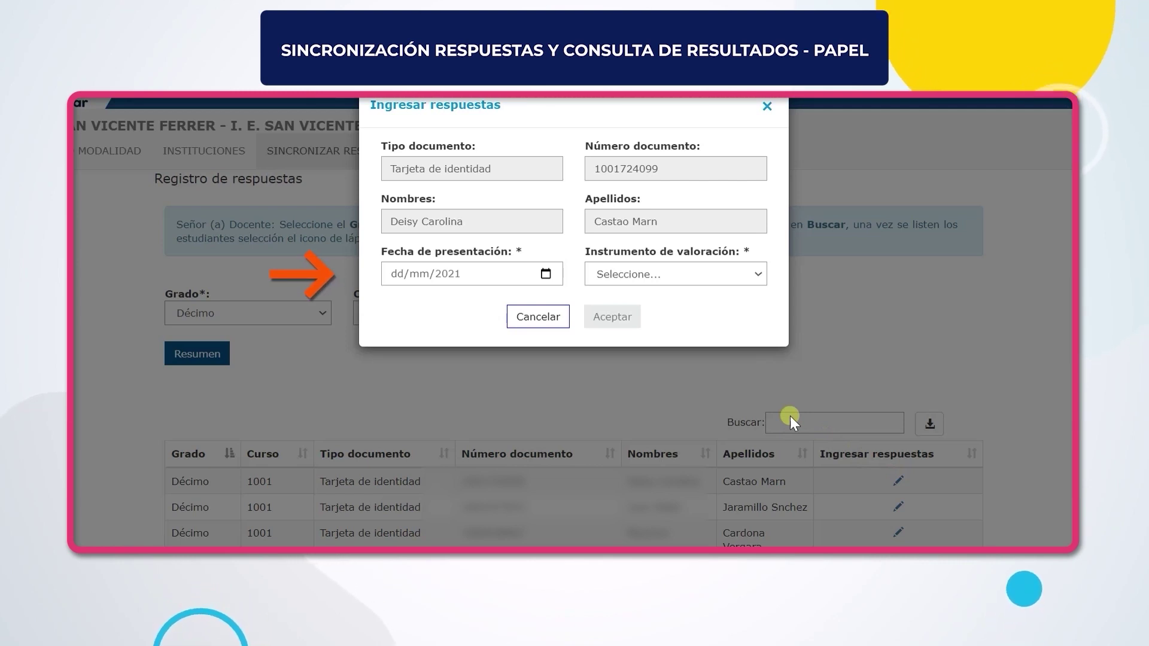
{"action": "left_click", "coordinate": [545, 274]}
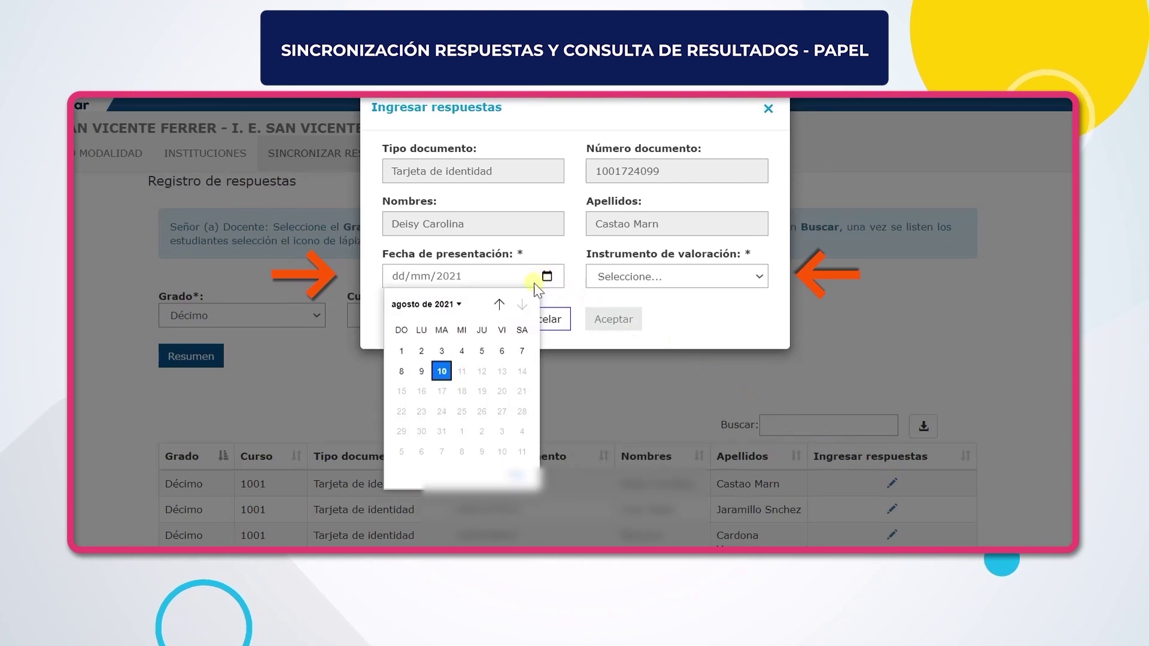
{"action": "left_click", "coordinate": [442, 371]}
{"action": "left_click", "coordinate": [641, 281]}
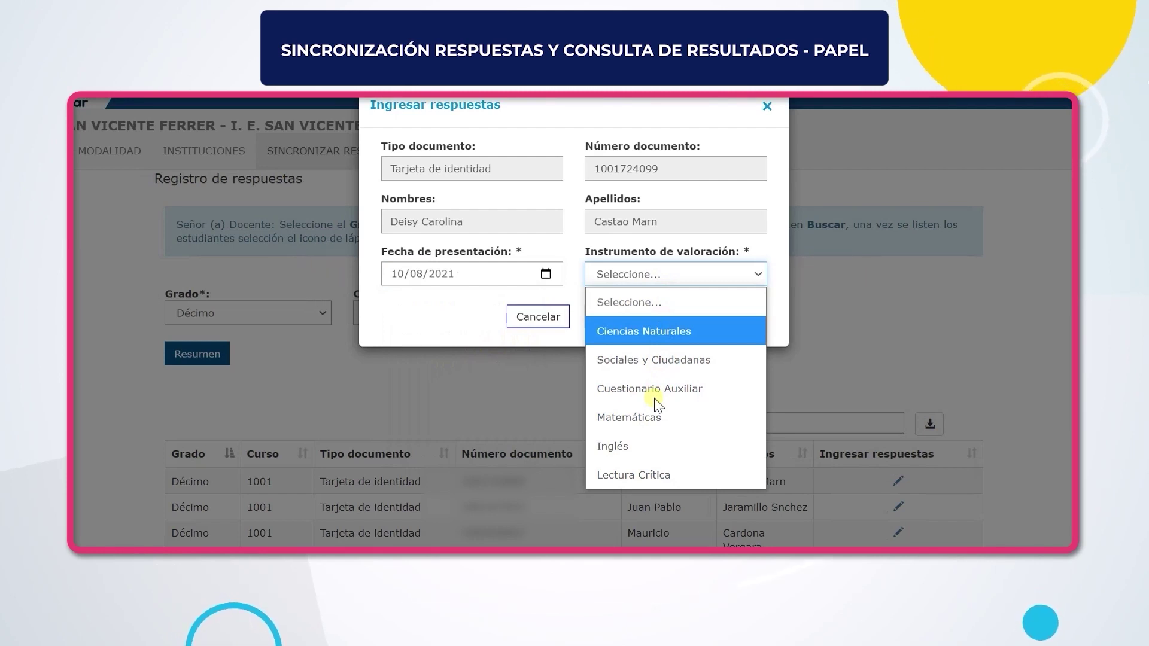
{"action": "left_click", "coordinate": [652, 415]}
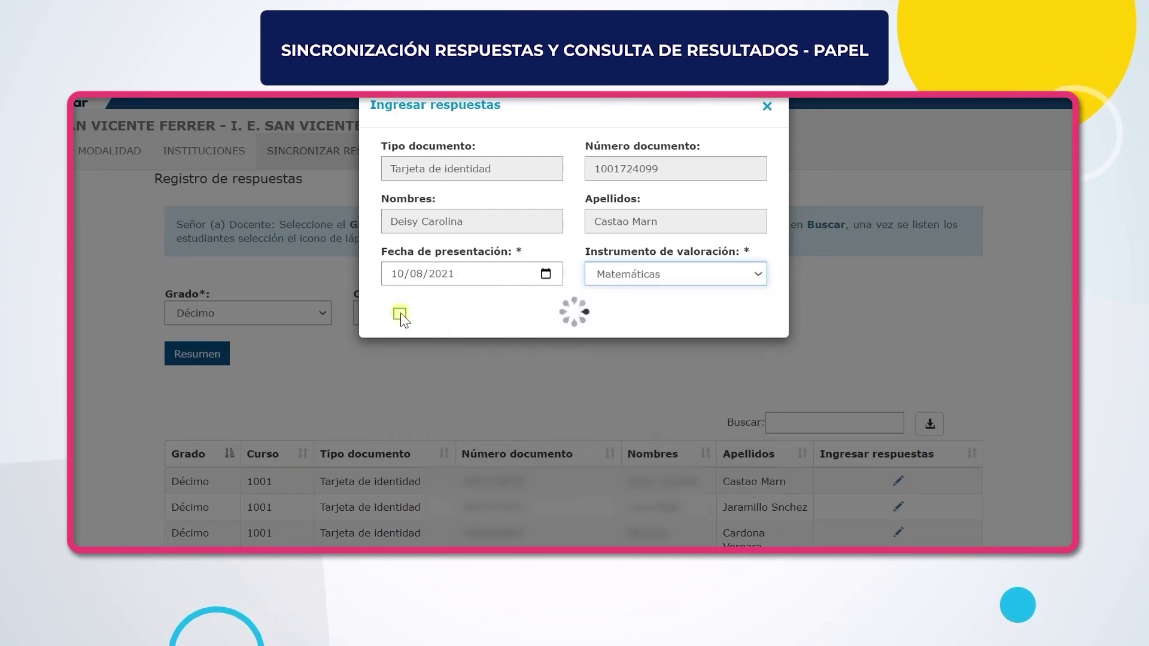
Mark A for questions 1–3 and B for 4–8 and 13–18, and submit with 9, 10, 19 and 20 left unanswered.
{"action": "left_click", "coordinate": [398, 314]}
{"action": "left_click", "coordinate": [398, 349]}
{"action": "left_click", "coordinate": [399, 384]}
{"action": "left_click", "coordinate": [438, 419]}
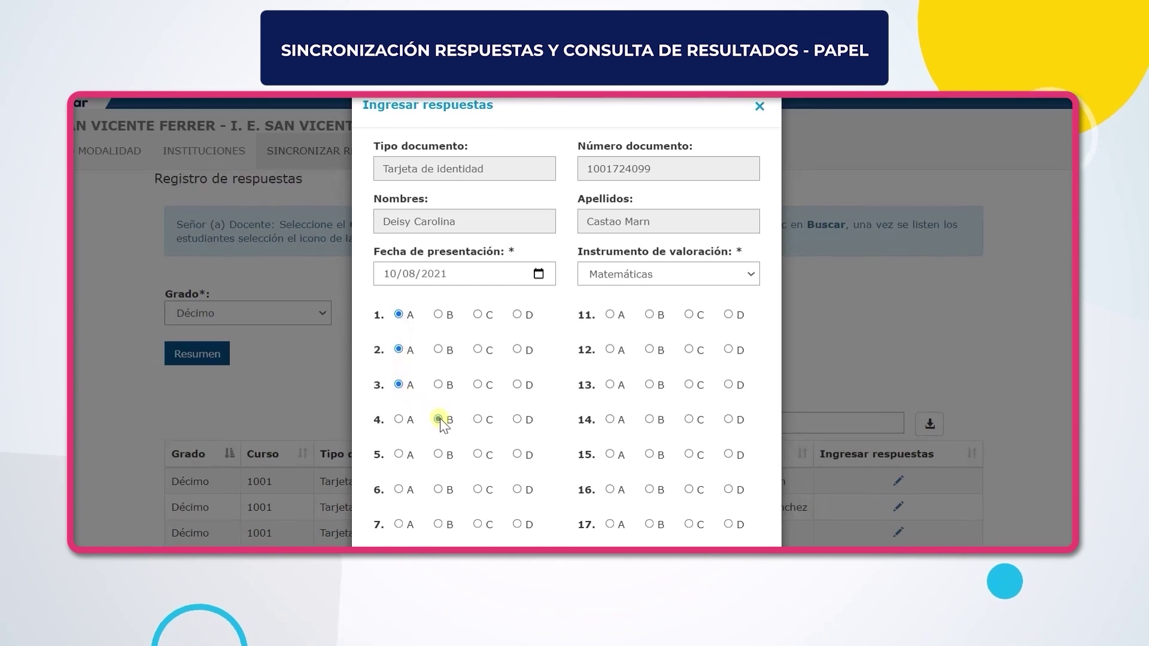
{"action": "left_click", "coordinate": [438, 453]}
{"action": "left_click", "coordinate": [438, 489]}
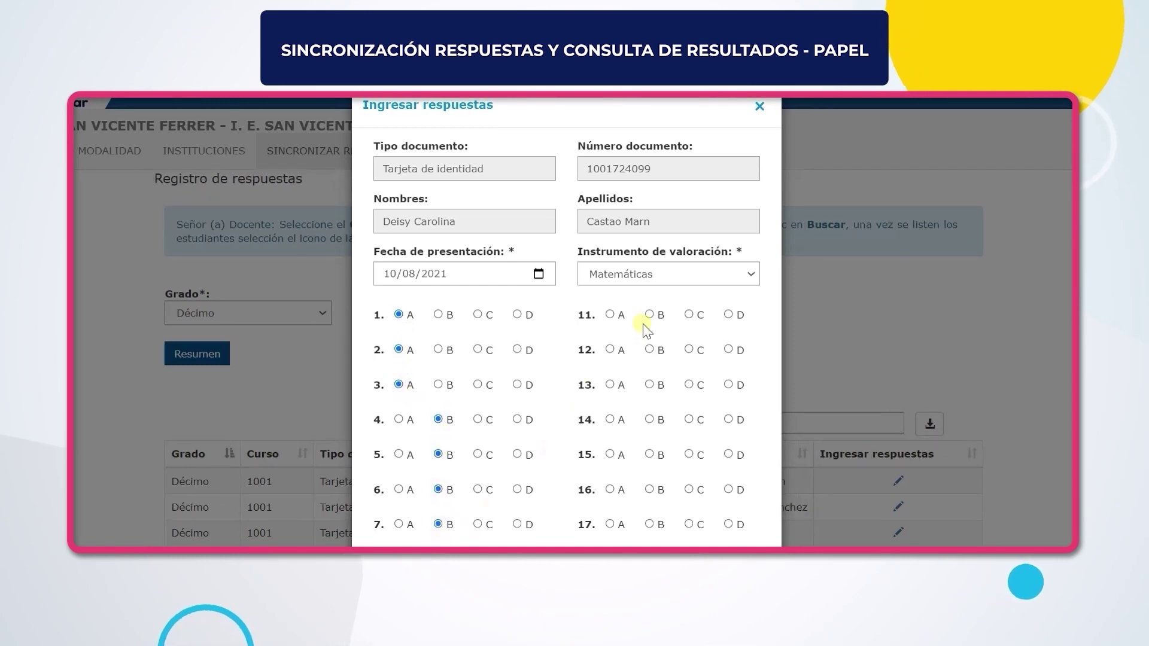
{"action": "left_click", "coordinate": [650, 455]}
{"action": "left_click", "coordinate": [650, 489]}
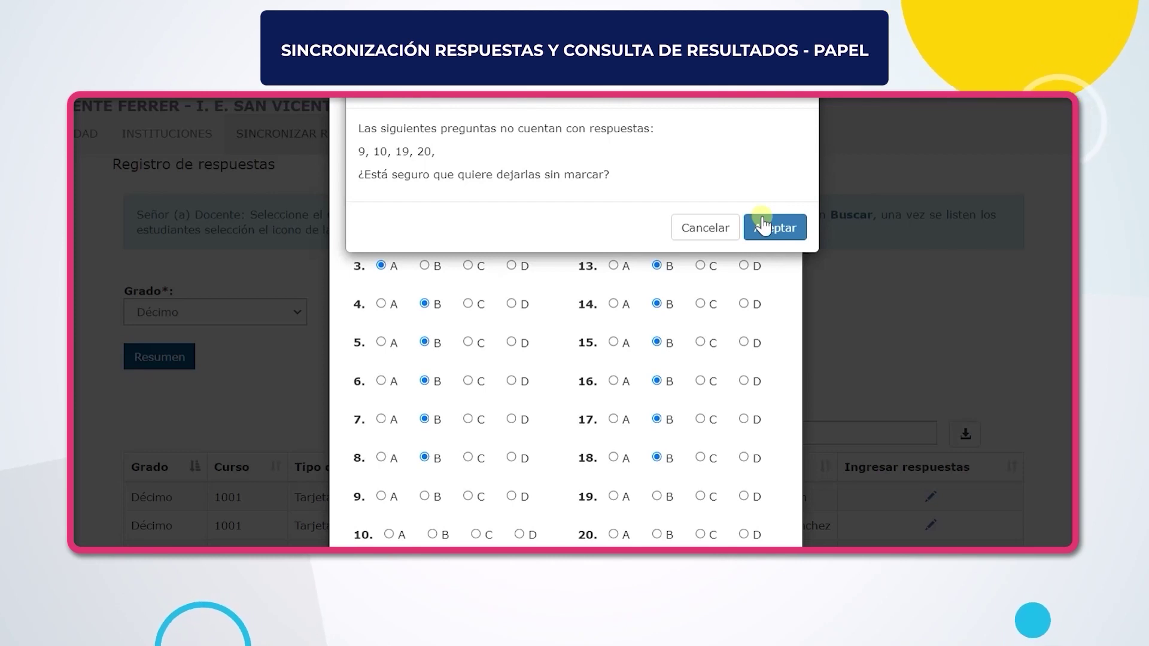
{"action": "left_click", "coordinate": [763, 225]}
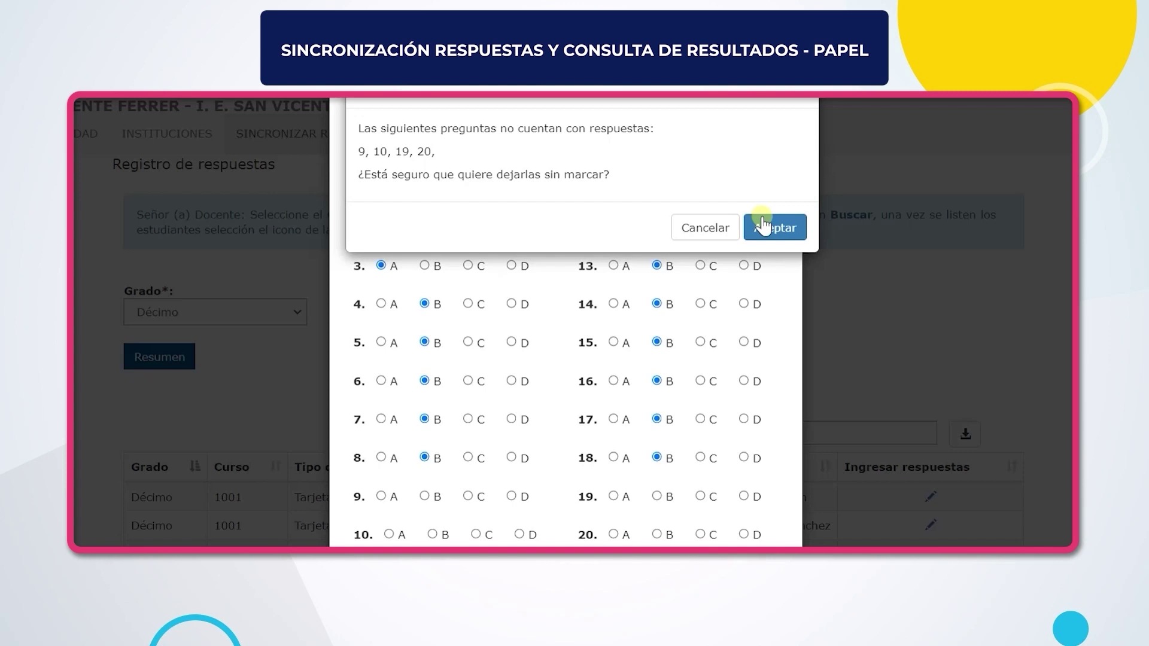
{"action": "left_click", "coordinate": [765, 226]}
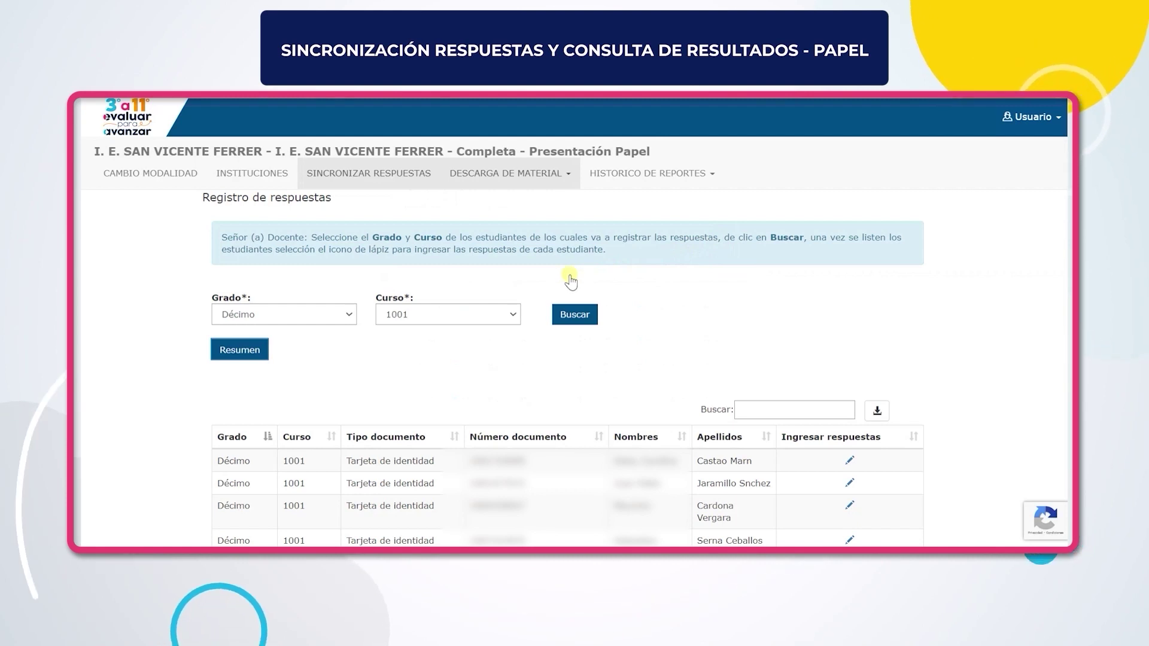
Check the course summary for the Matemáticas instrument with presentation date 10/08/2021, and close it.
{"action": "left_click", "coordinate": [252, 353]}
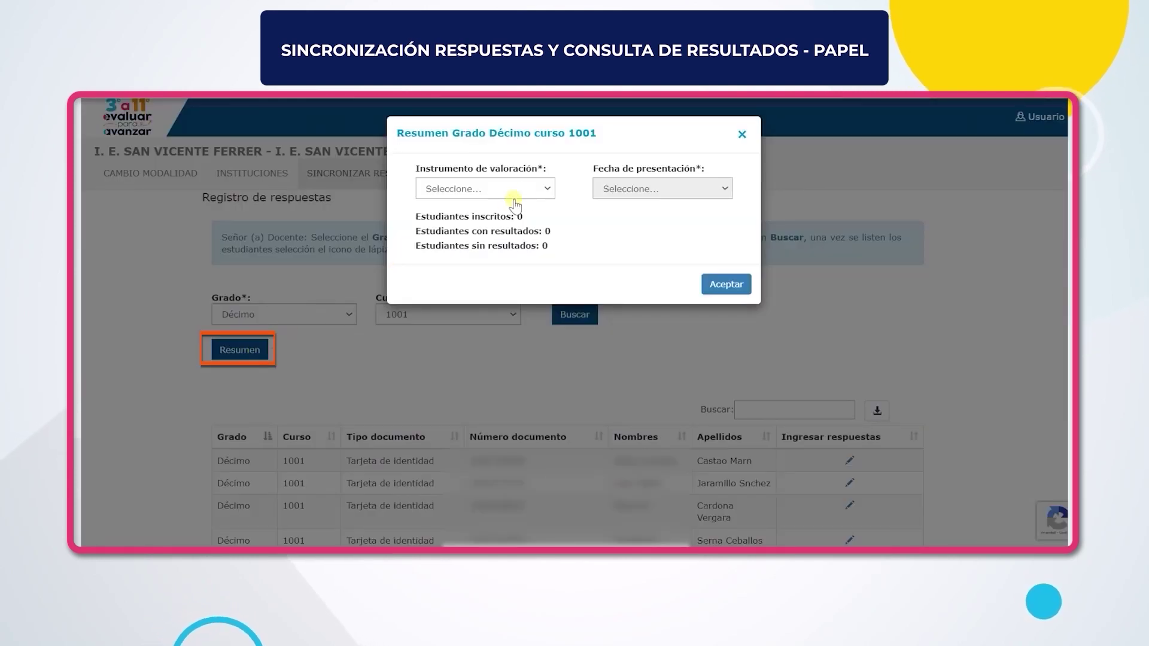
{"action": "left_click", "coordinate": [530, 190]}
{"action": "left_click", "coordinate": [515, 237]}
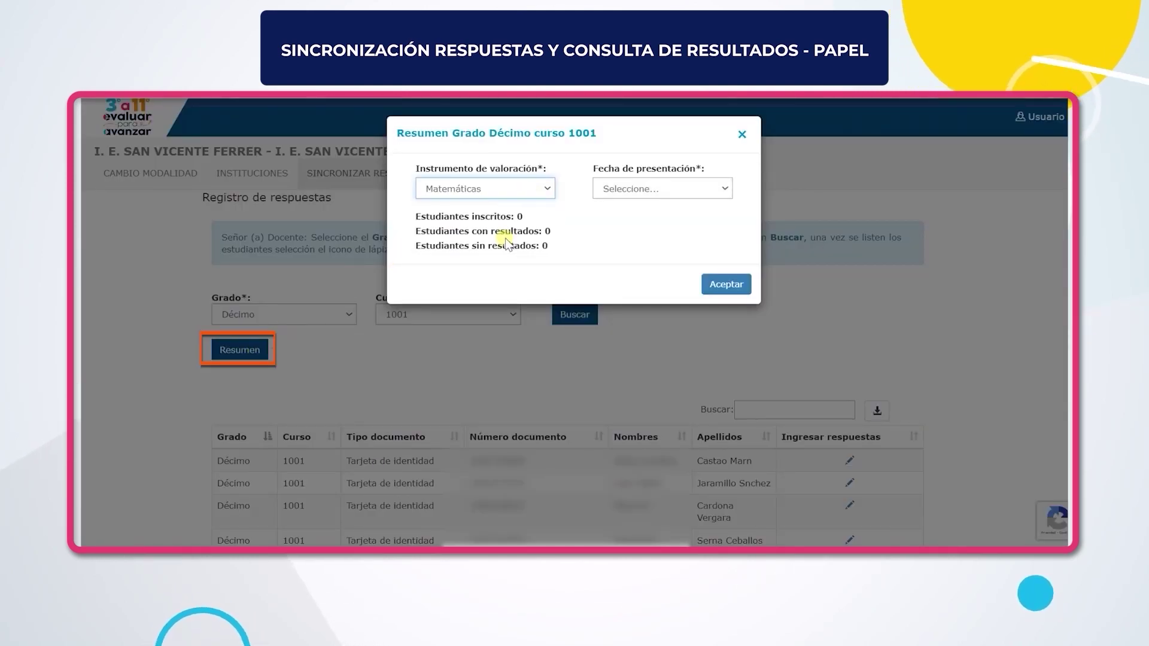
{"action": "left_click", "coordinate": [626, 191]}
{"action": "left_click", "coordinate": [628, 238]}
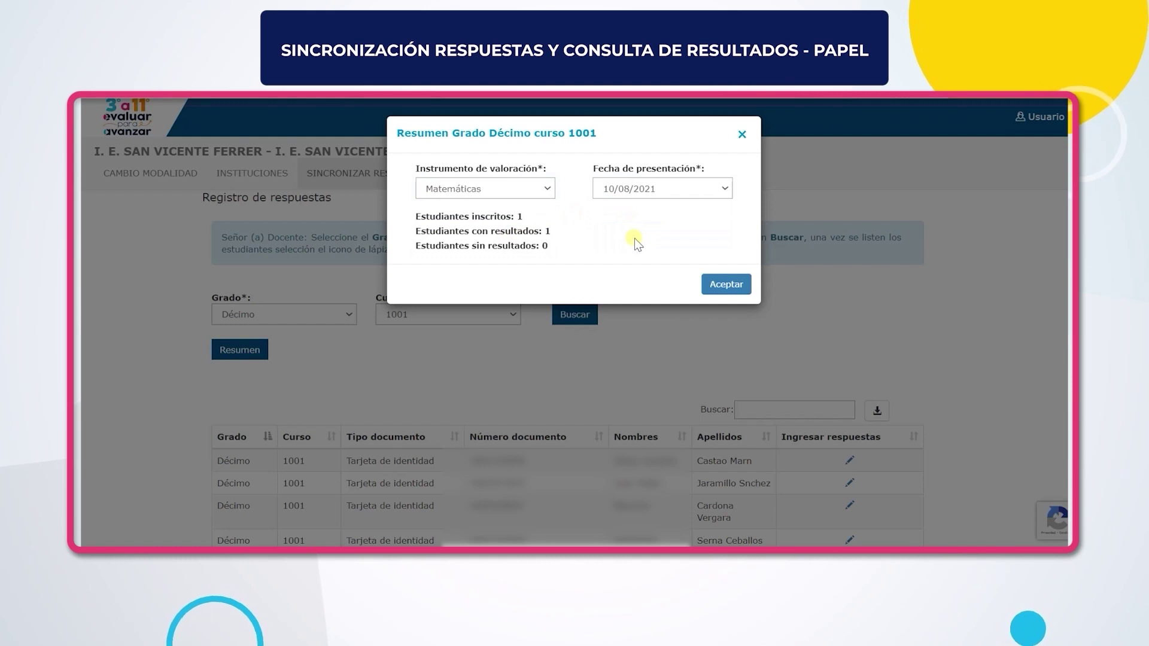
{"action": "left_click", "coordinate": [727, 283]}
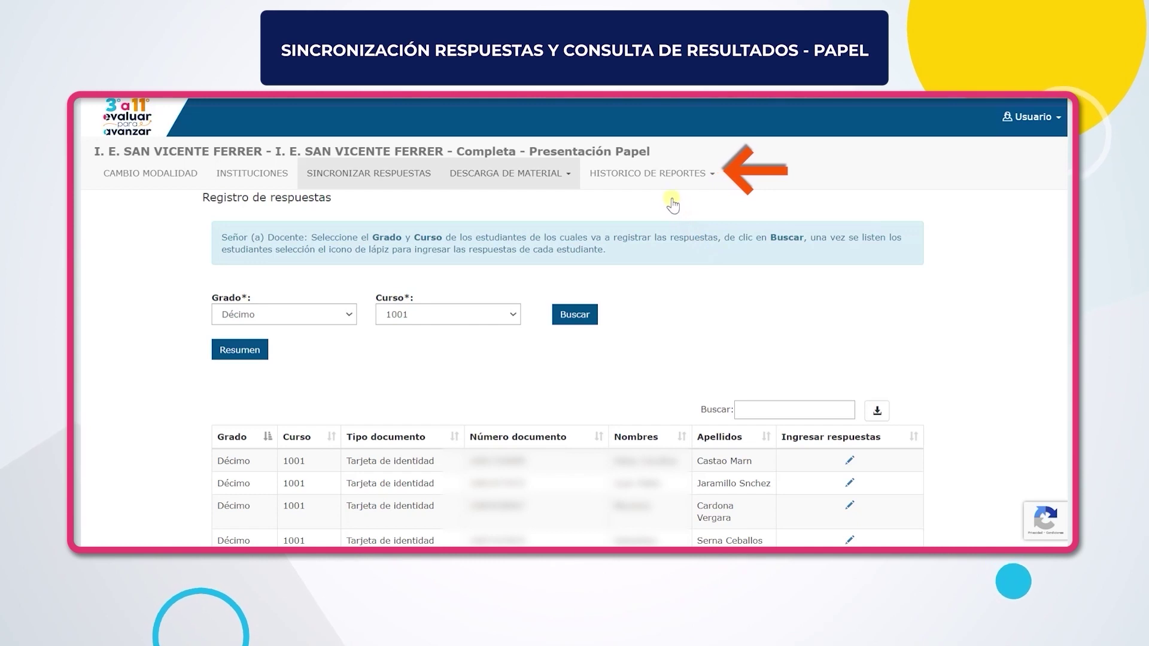
Open the report consultation page of the report history.
{"action": "left_click", "coordinate": [663, 175]}
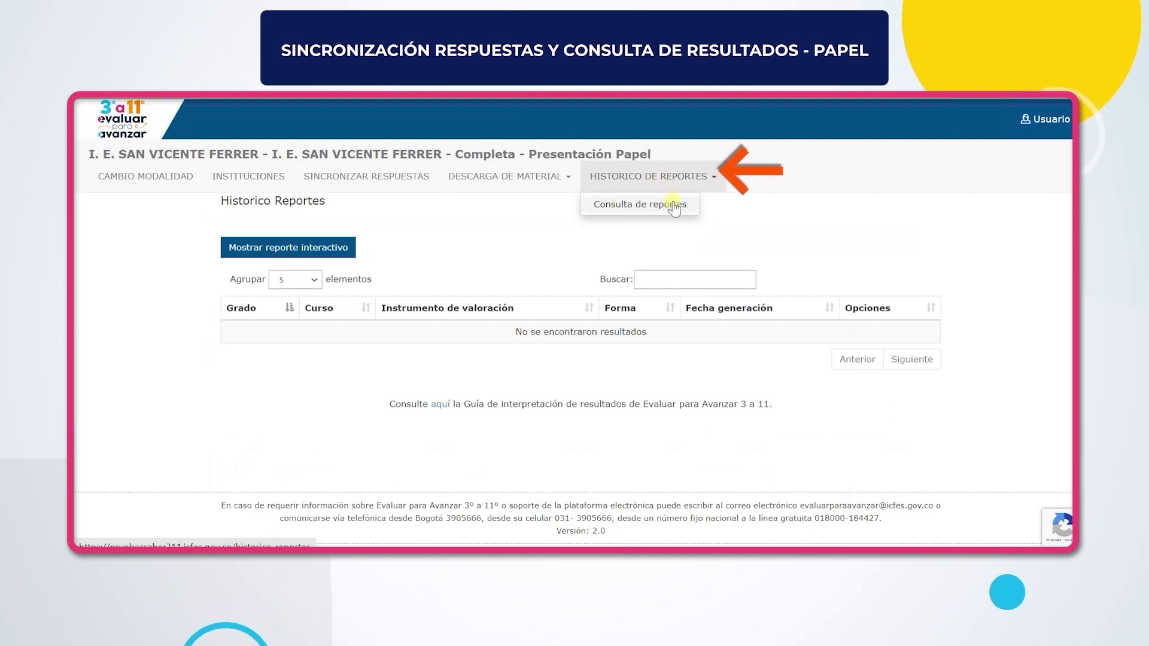
{"action": "left_click", "coordinate": [673, 207]}
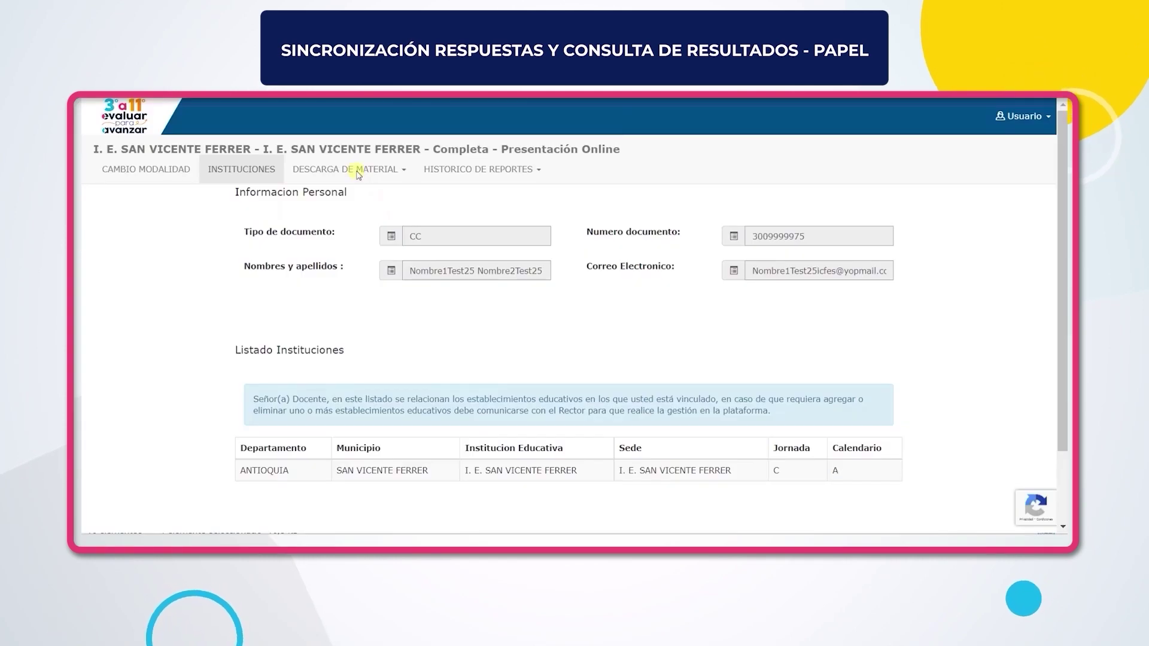
Show the material download options for the Presentación Online modality.
{"action": "left_click", "coordinate": [358, 175]}
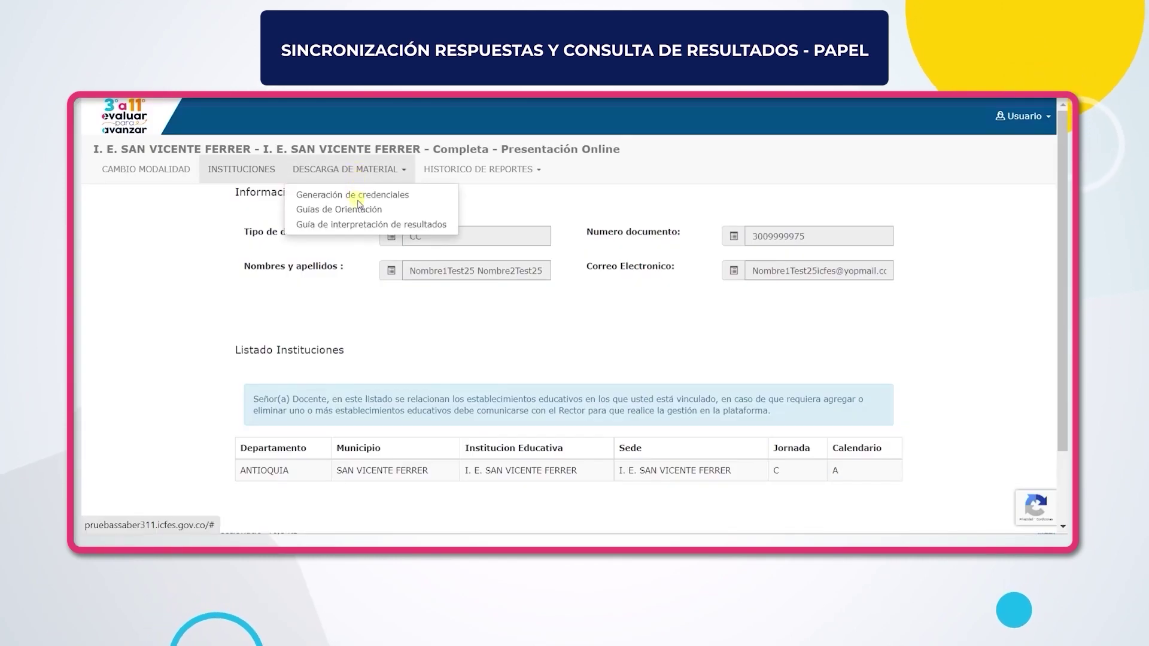